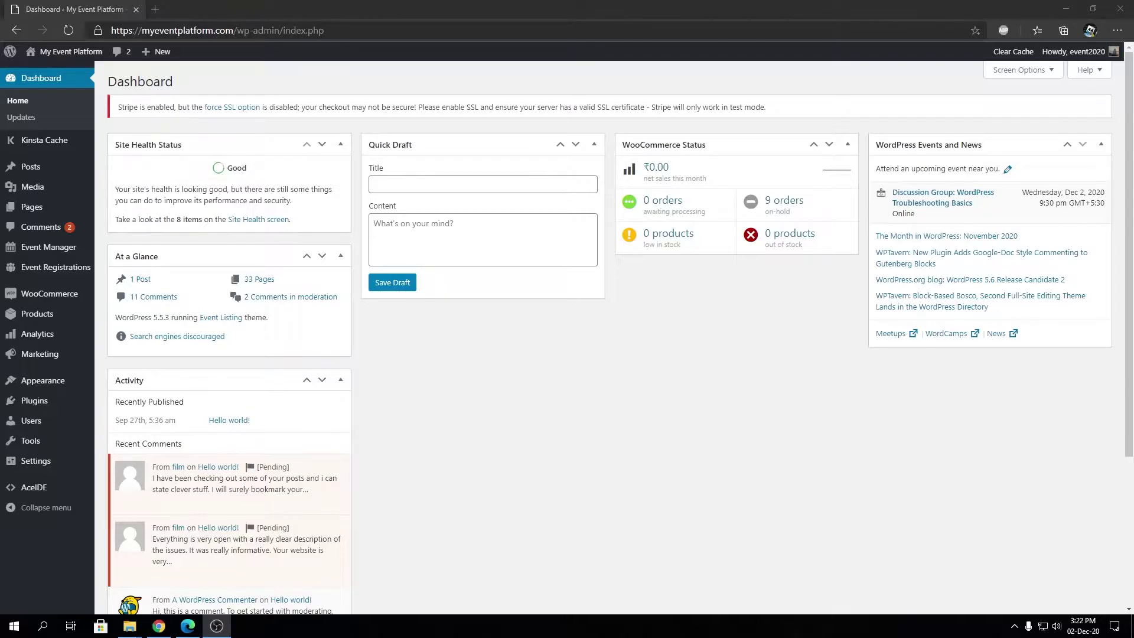
Open the Event Manager Organizers list, which shows two published organizers.
mouse_move(63, 259)
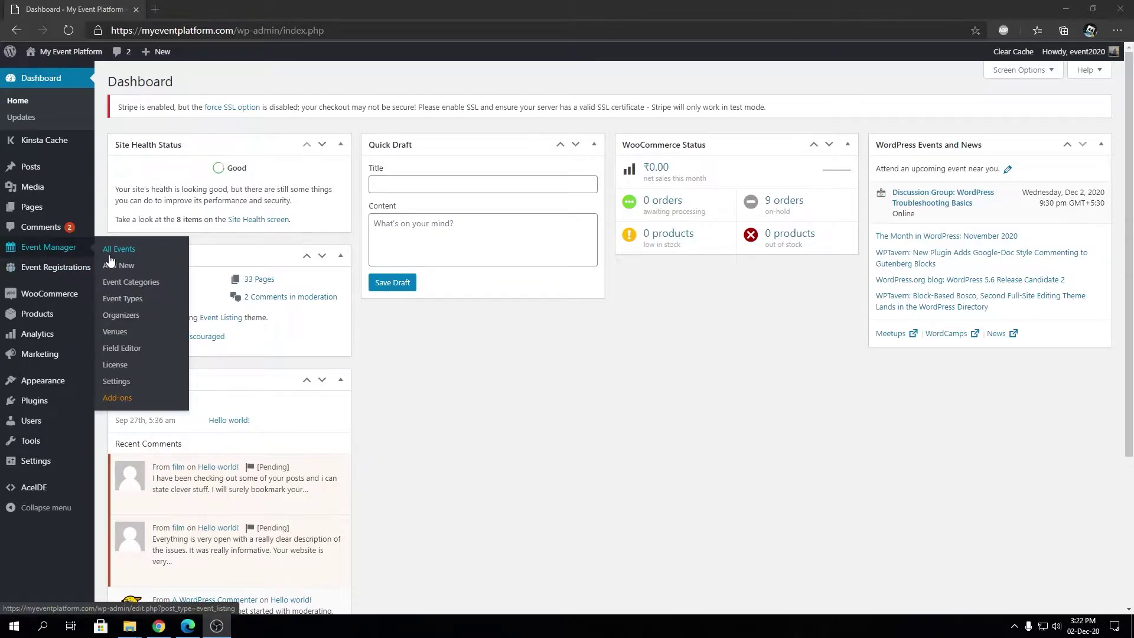
click(121, 316)
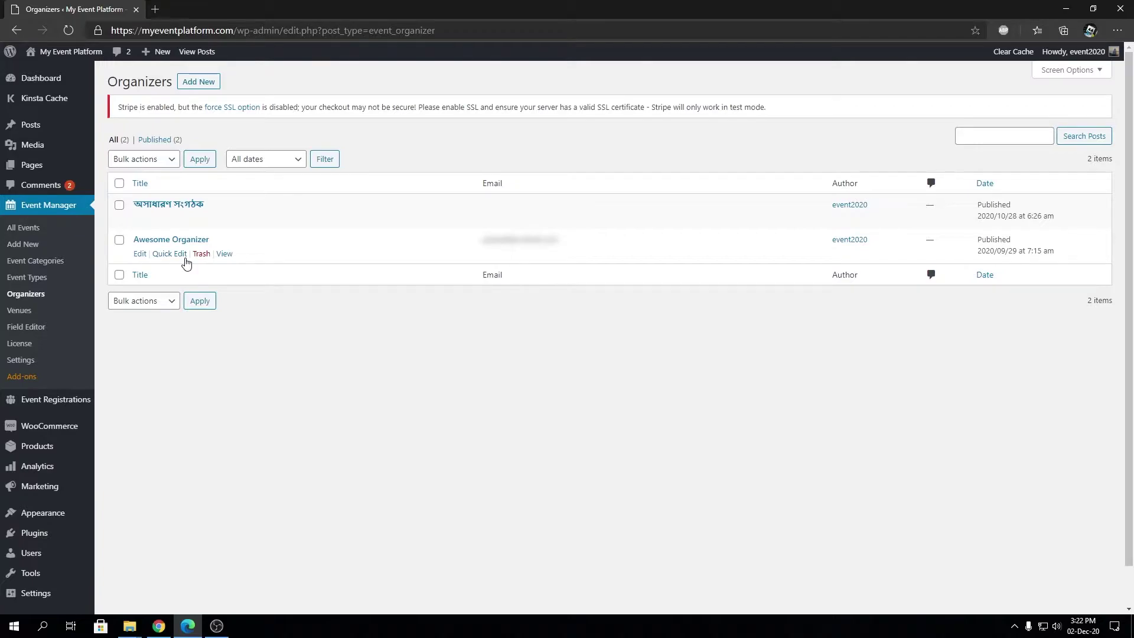
Start a new organizer titled 'WP Event Manager' with the description 'An awesome event manager'.
click(208, 86)
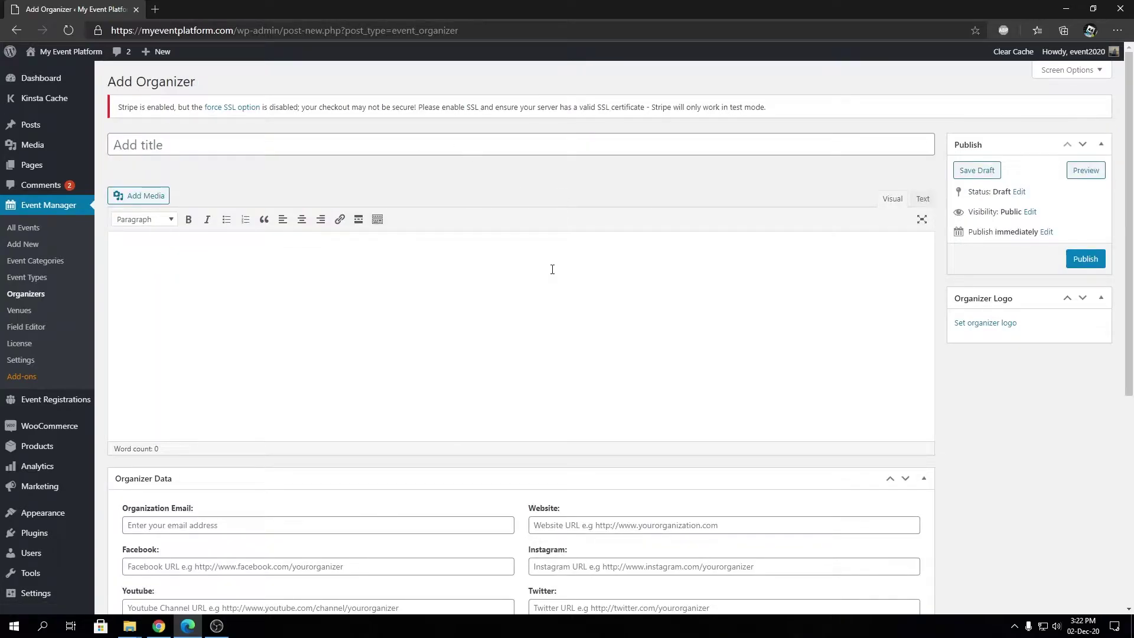
click(286, 147)
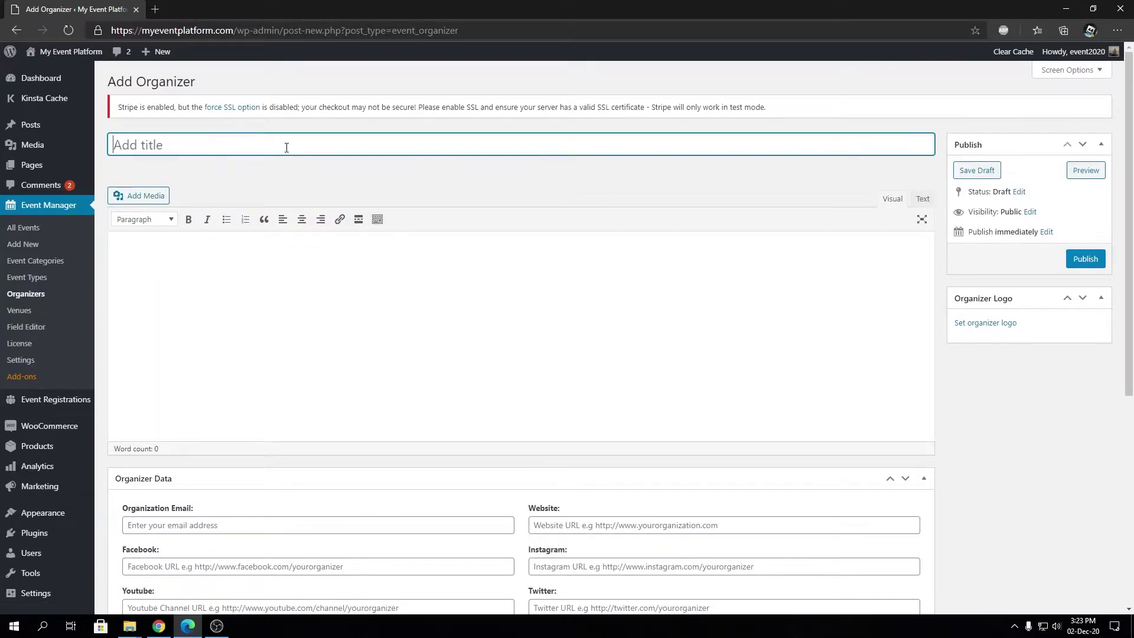
text(WP Event Manager)
click(360, 260)
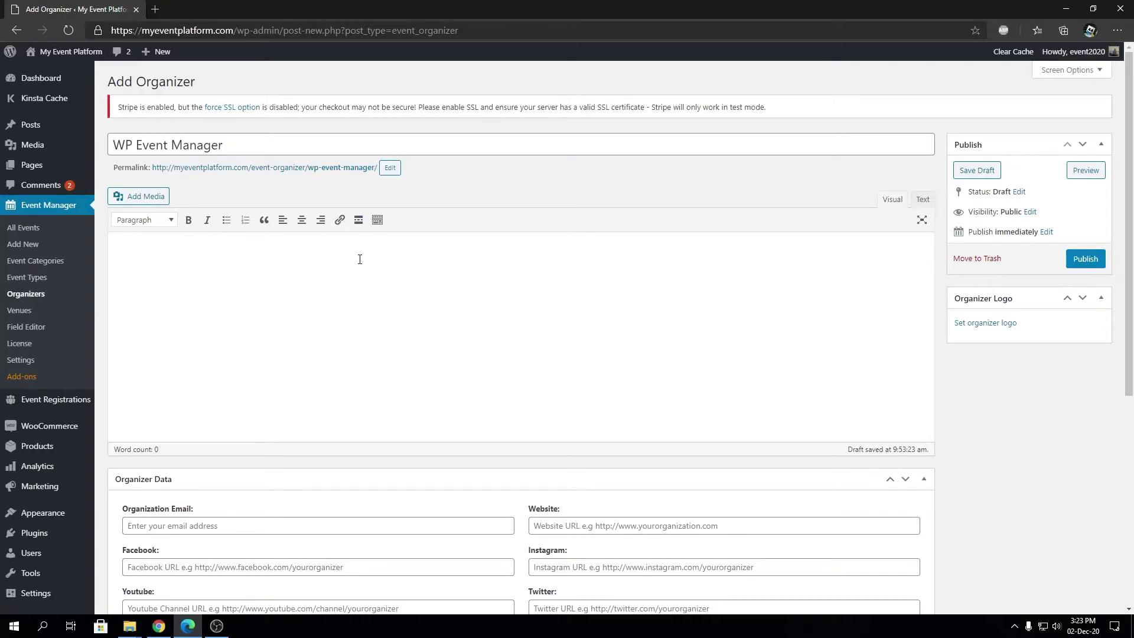
text(An awesome event manager)
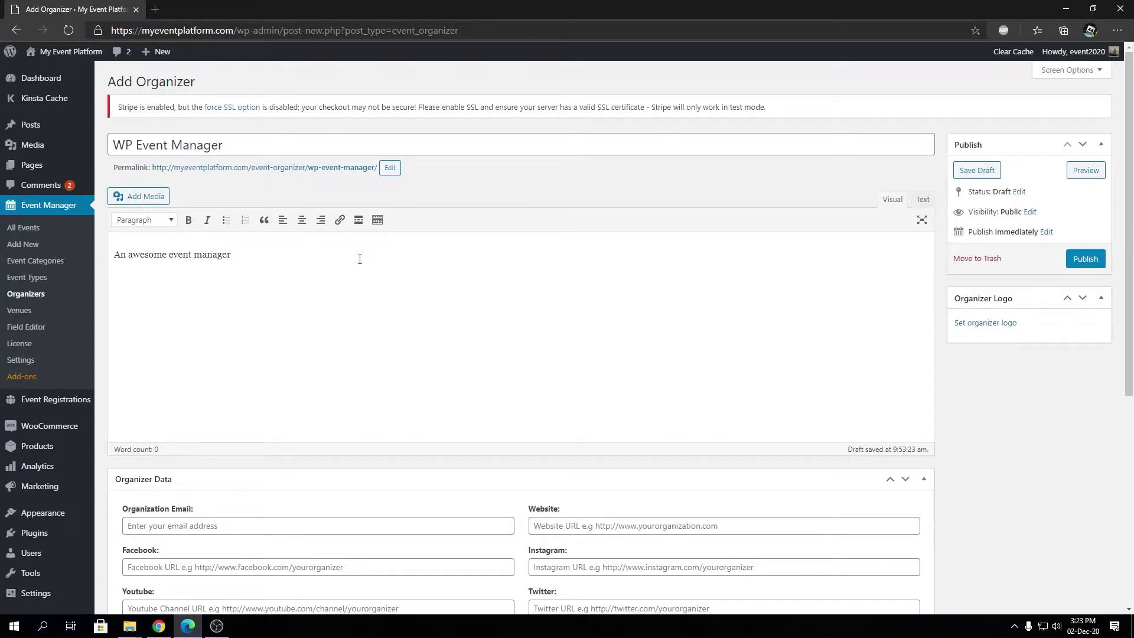
Review the Organizer Data fields, such as email and Instagram link, leaving them empty.
scroll(524, 264, down, 2)
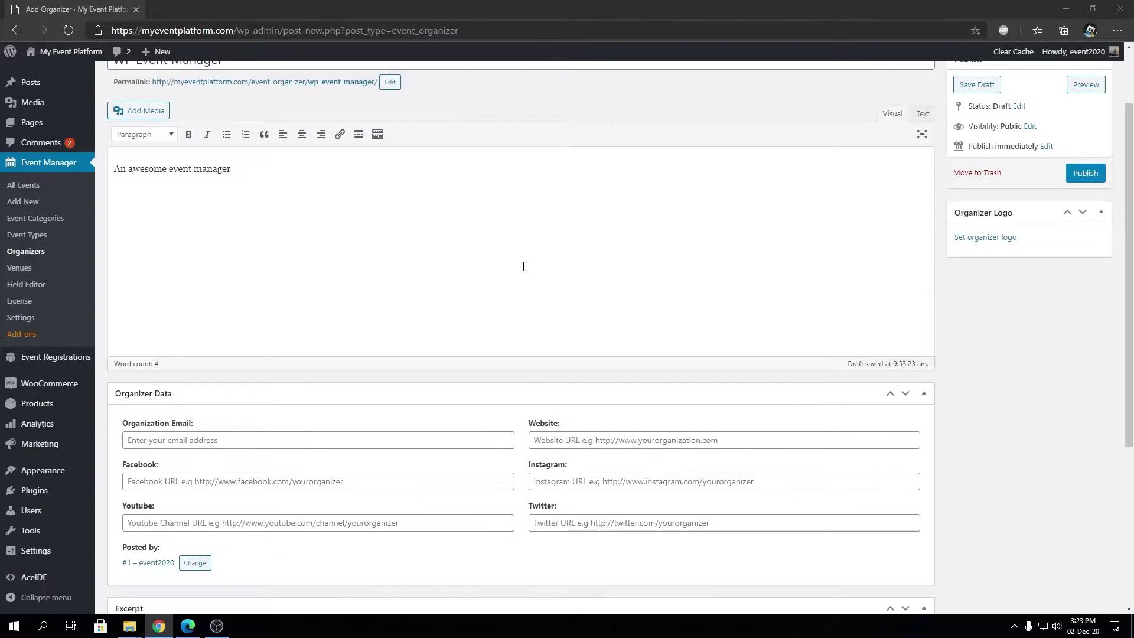
click(288, 438)
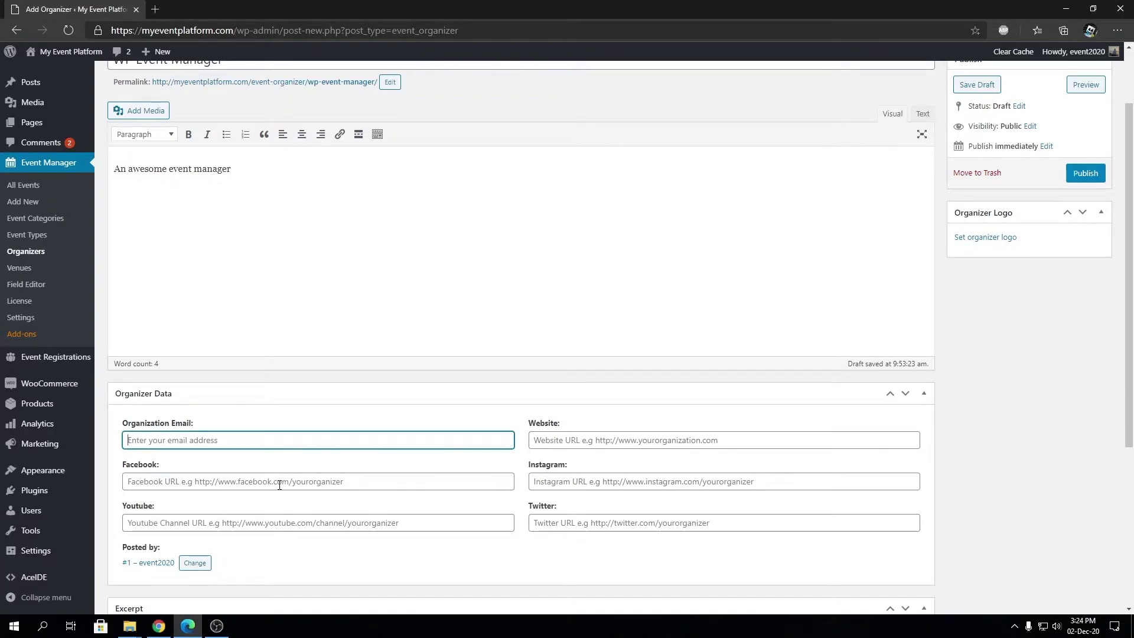
click(565, 483)
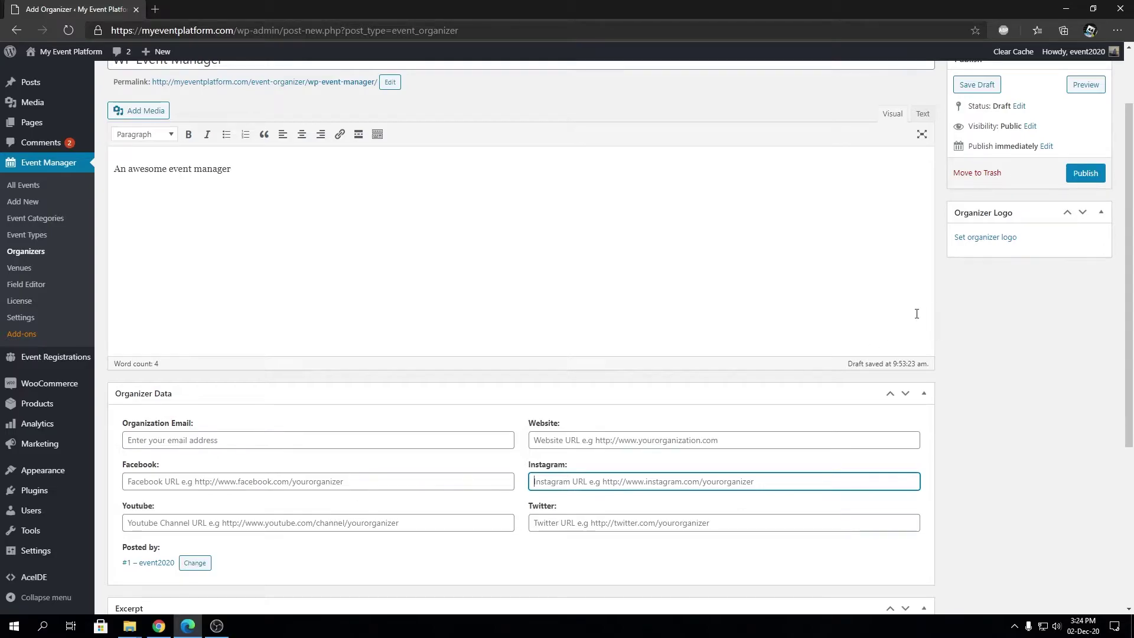
scroll(969, 259, up, 2)
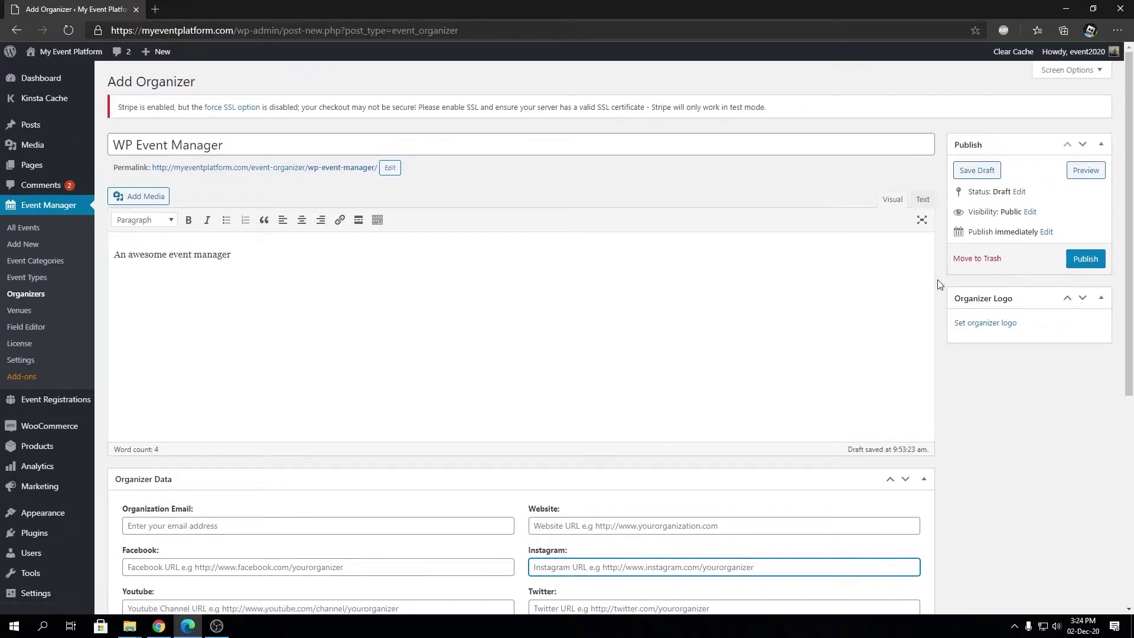
Set the WP Event Manager image as the organizer logo, publish, and return to Organizers.
click(983, 323)
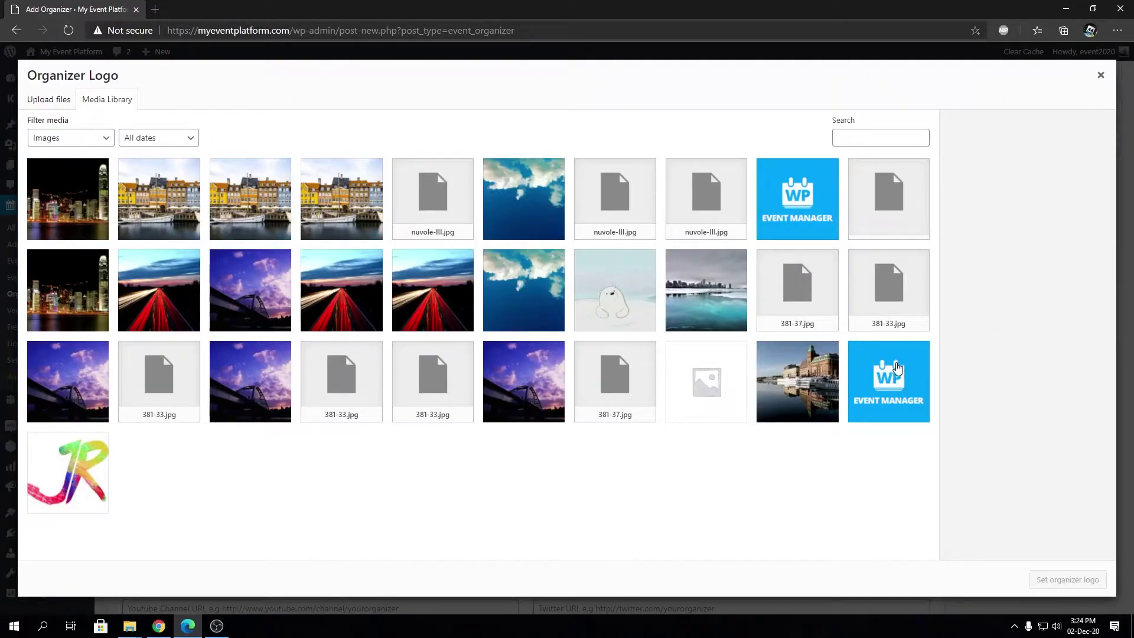
click(895, 369)
click(1080, 585)
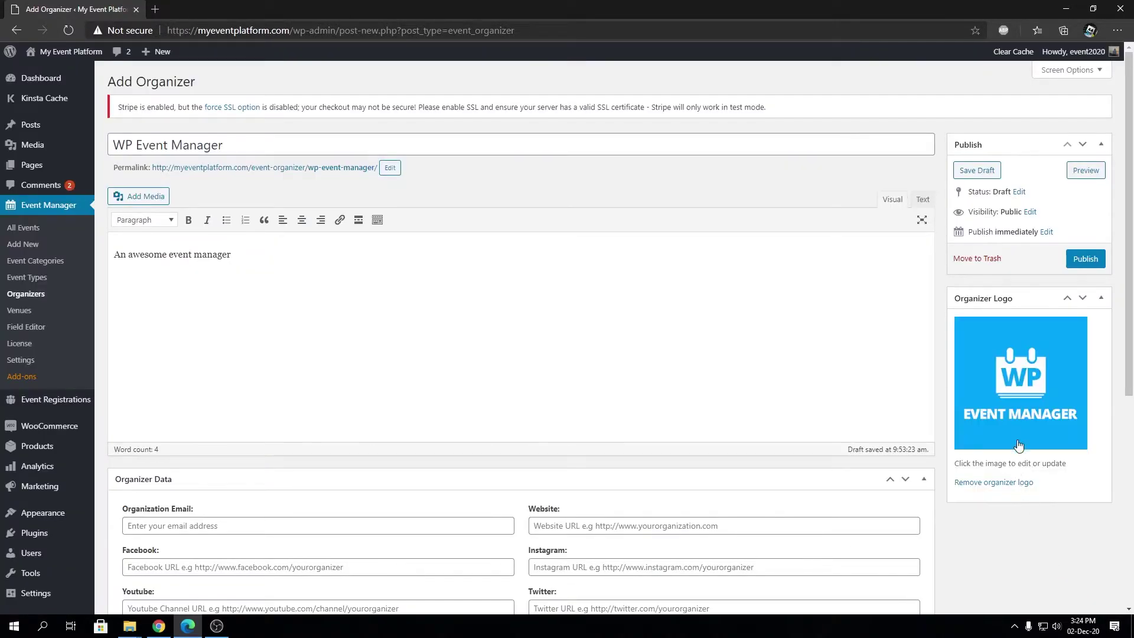
click(1085, 260)
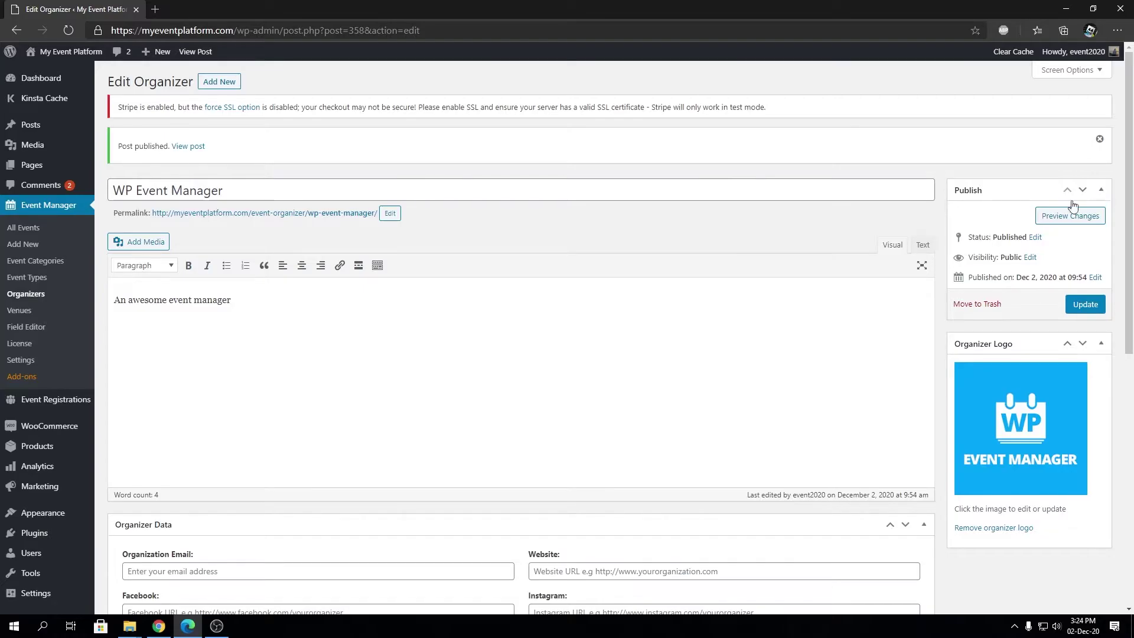
click(44, 296)
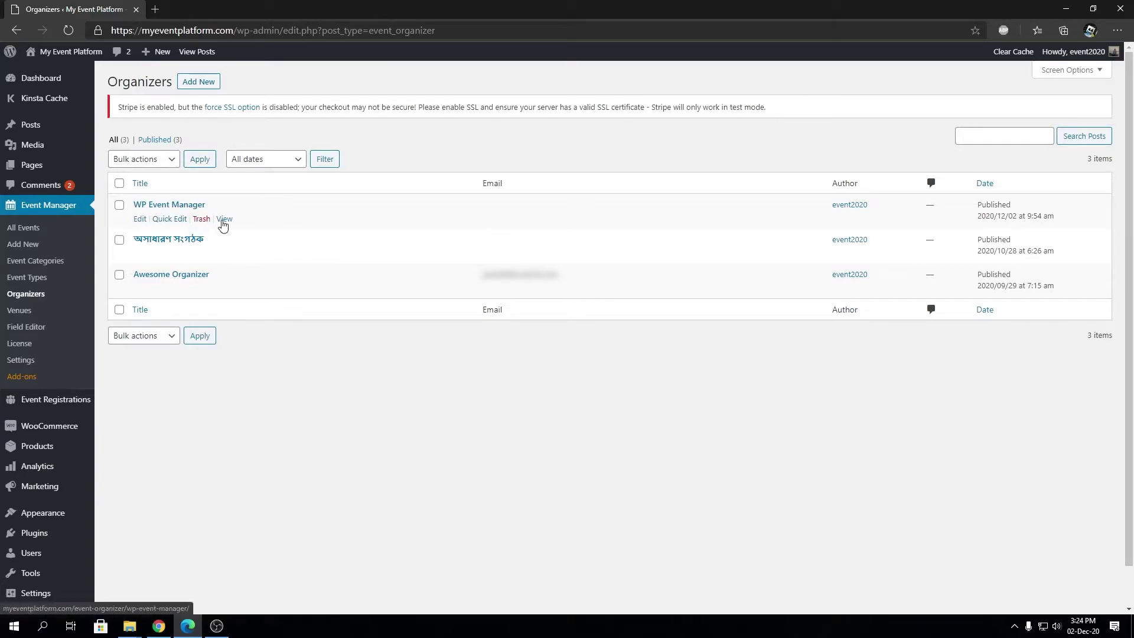
Reopen WP Event Manager for editing, then view the site's front-end Organizer Dashboard.
click(138, 223)
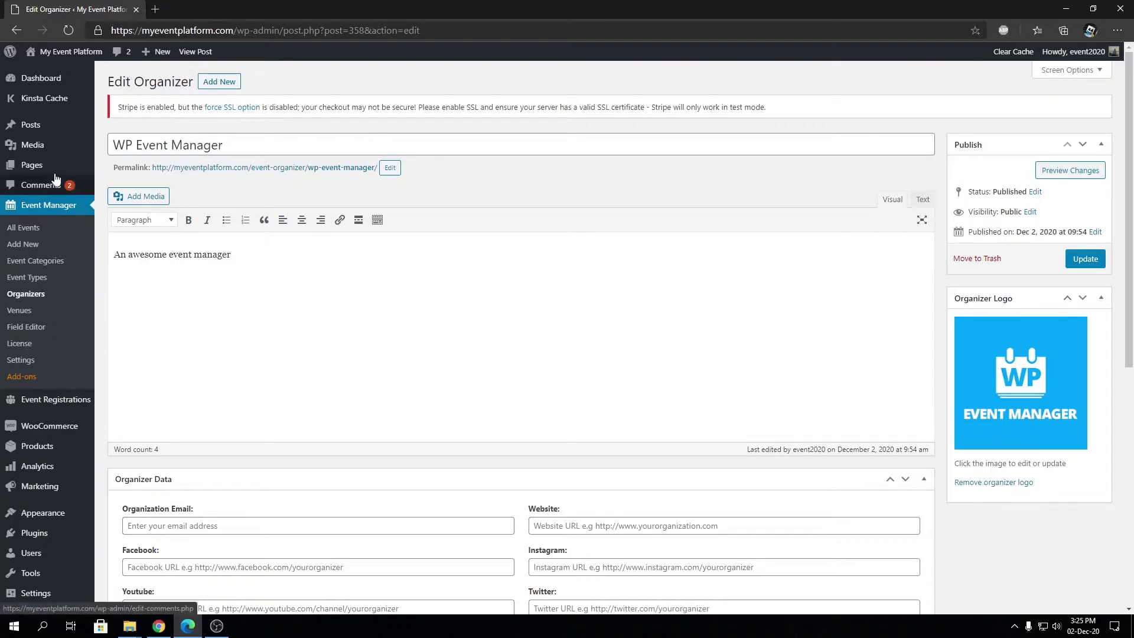
click(49, 72)
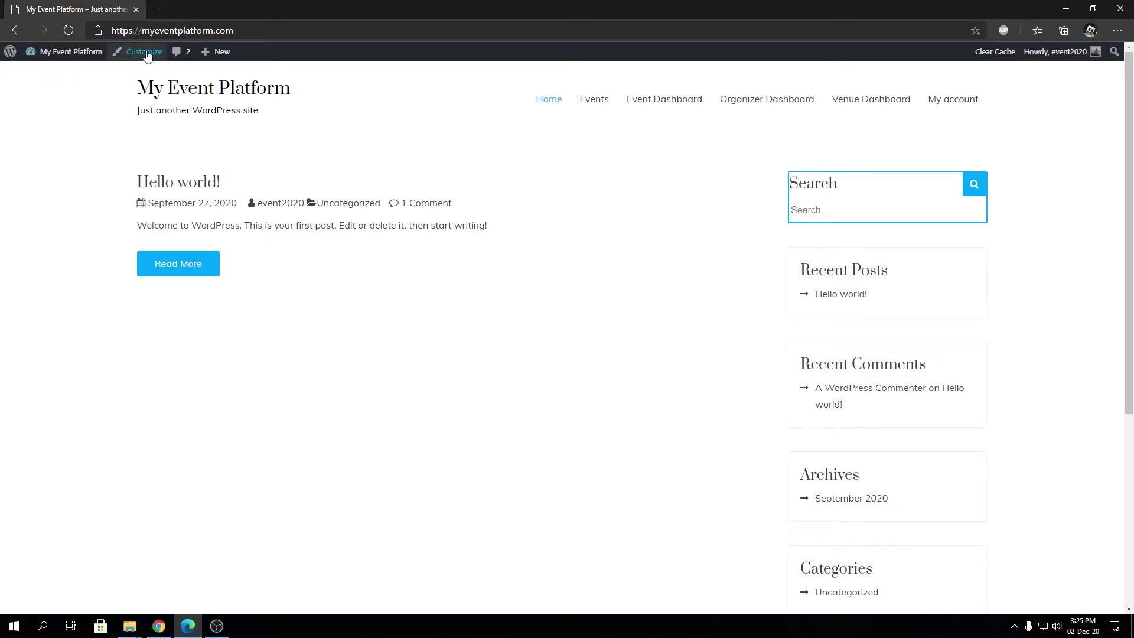
click(728, 111)
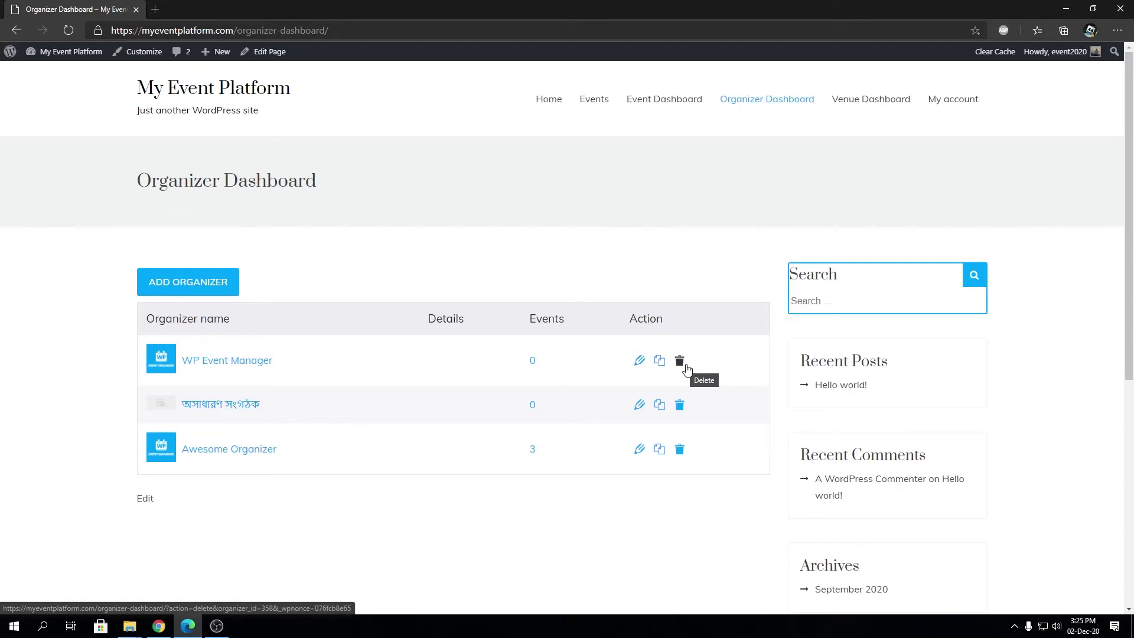
click(181, 285)
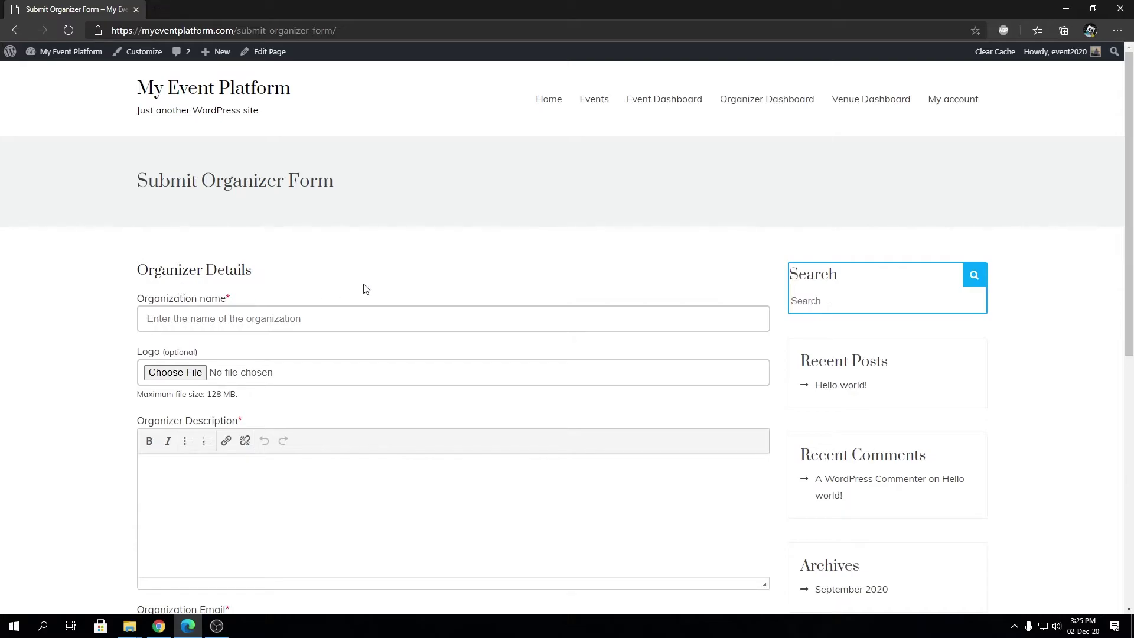
click(325, 318)
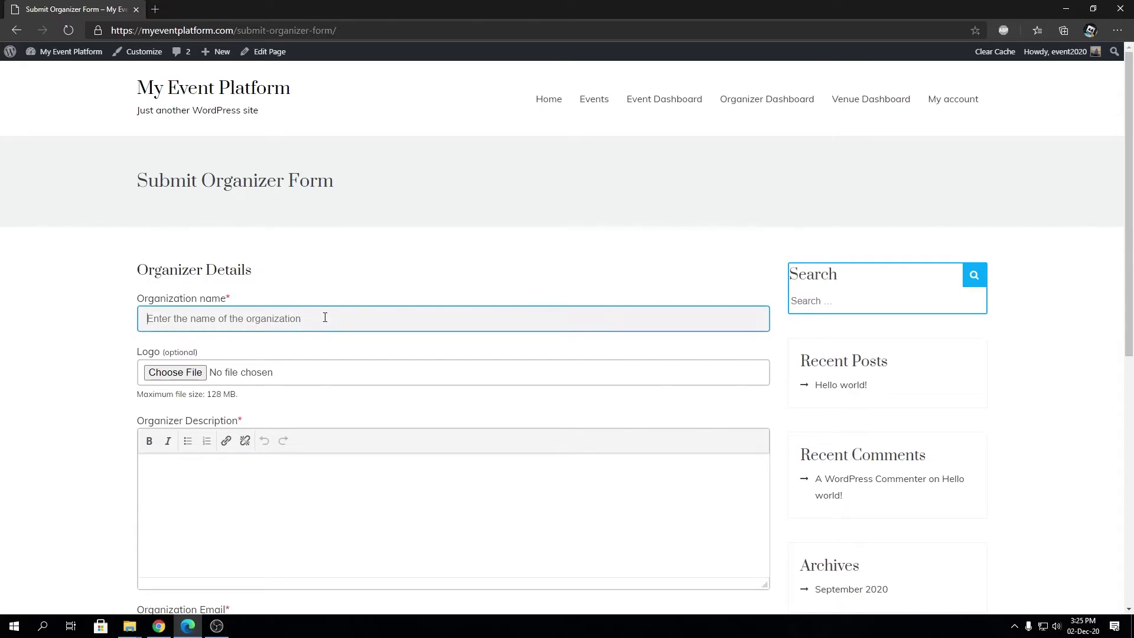
click(375, 509)
scroll(377, 496, down, 6)
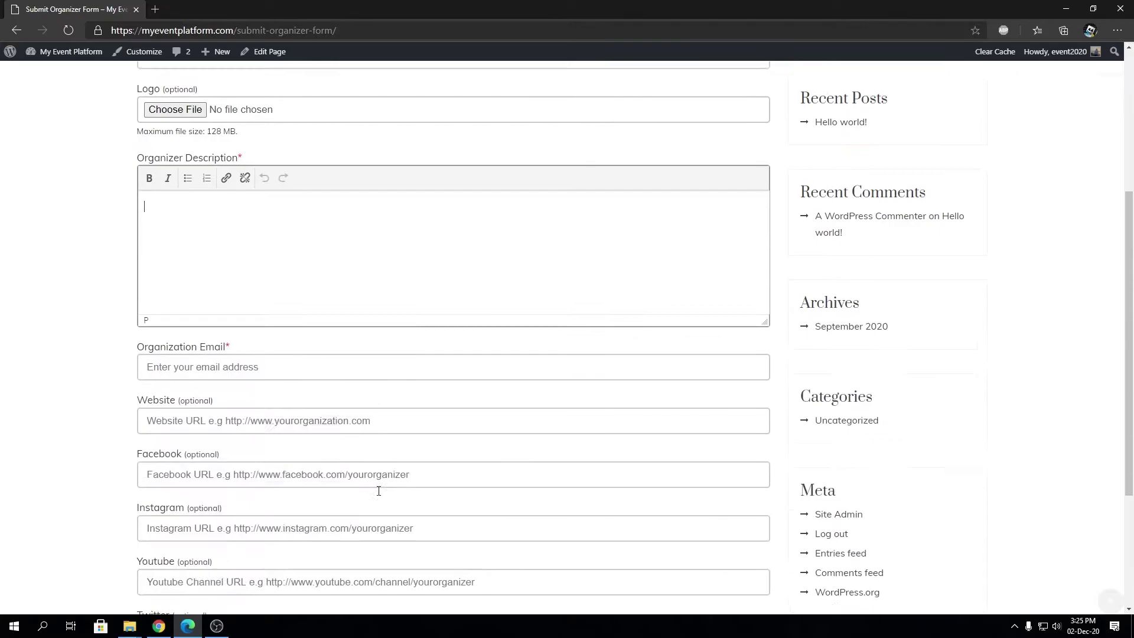
click(274, 200)
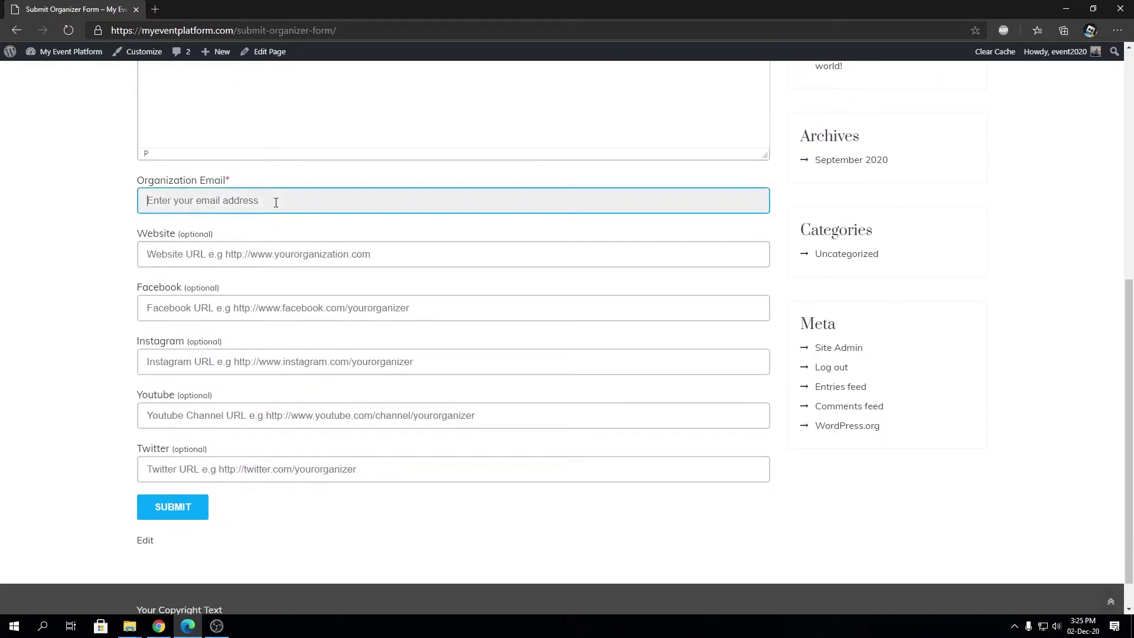
click(258, 249)
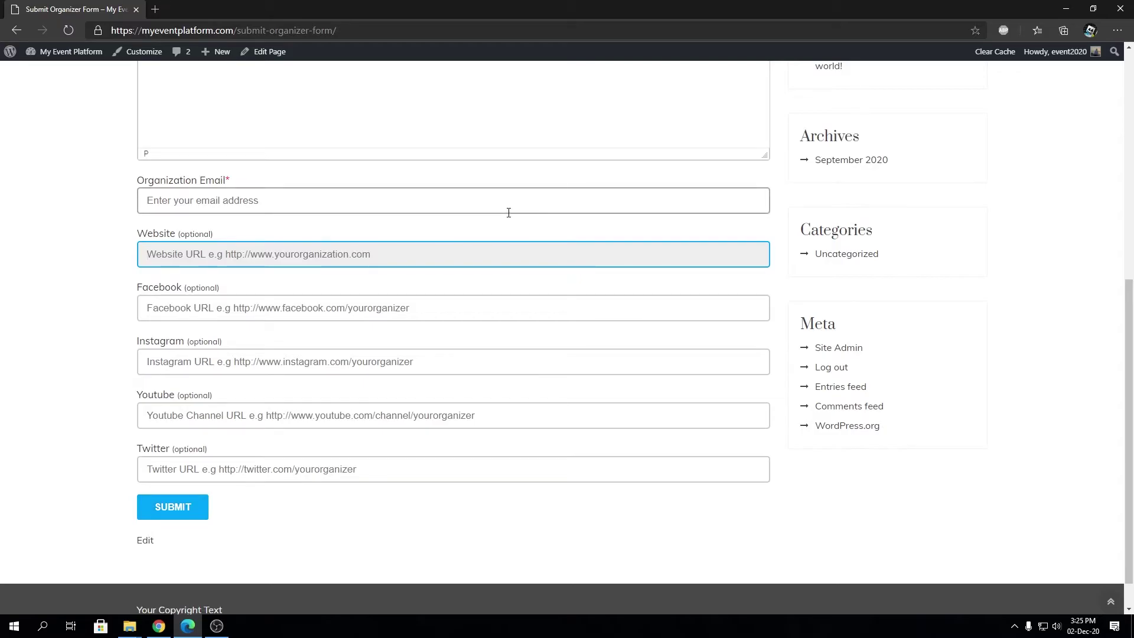
scroll(510, 212, up, 7)
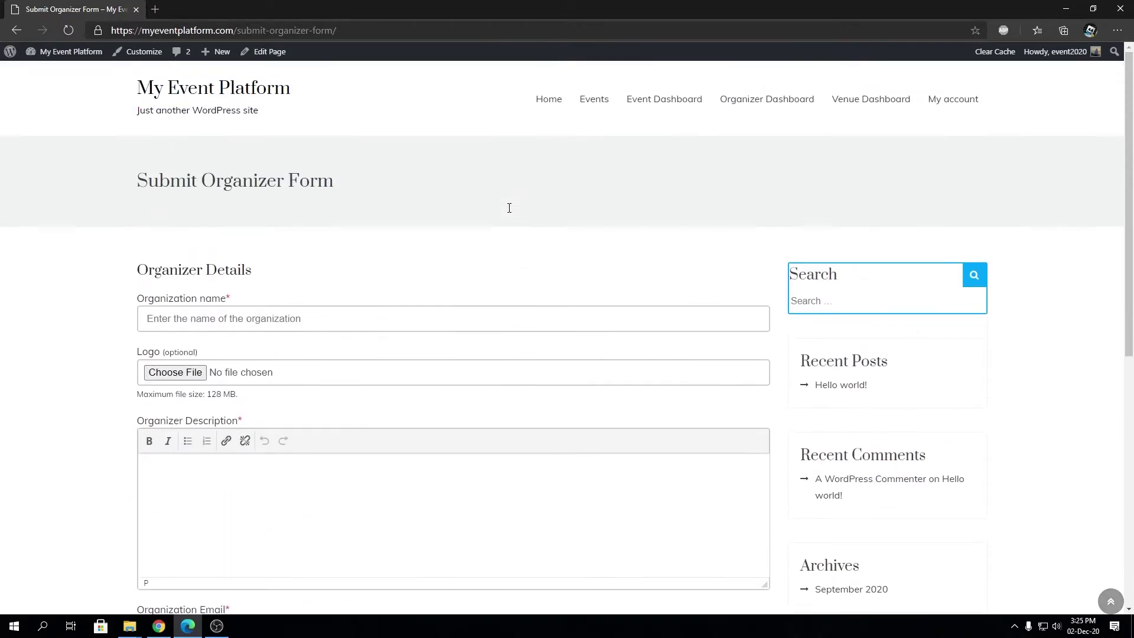
Open the front-end Post an Event form from the Event Dashboard.
click(683, 108)
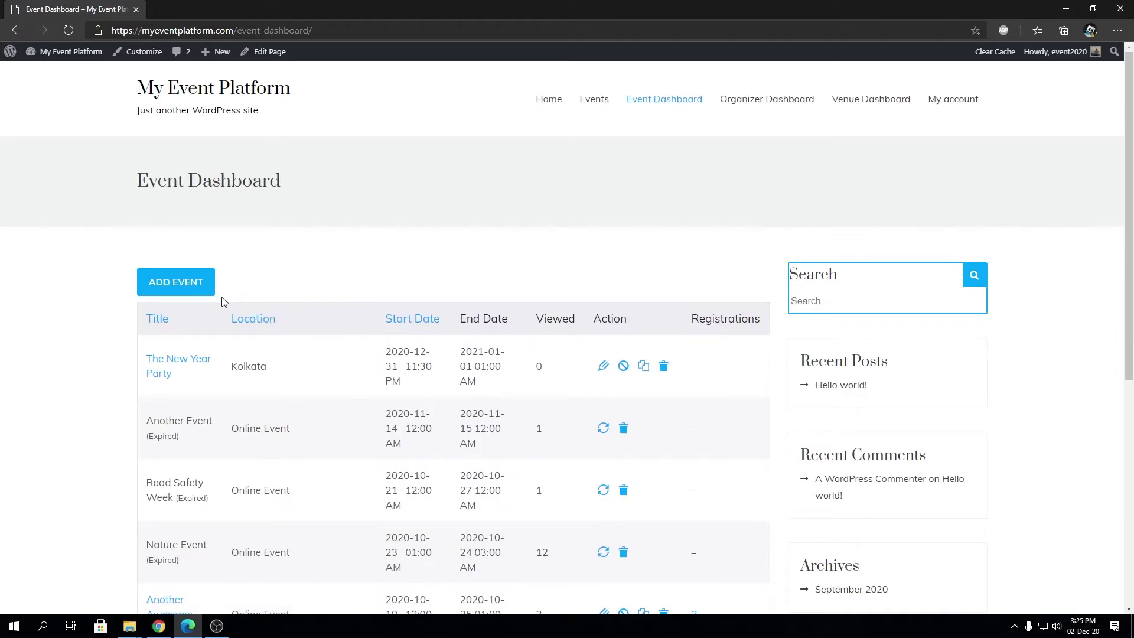
click(186, 291)
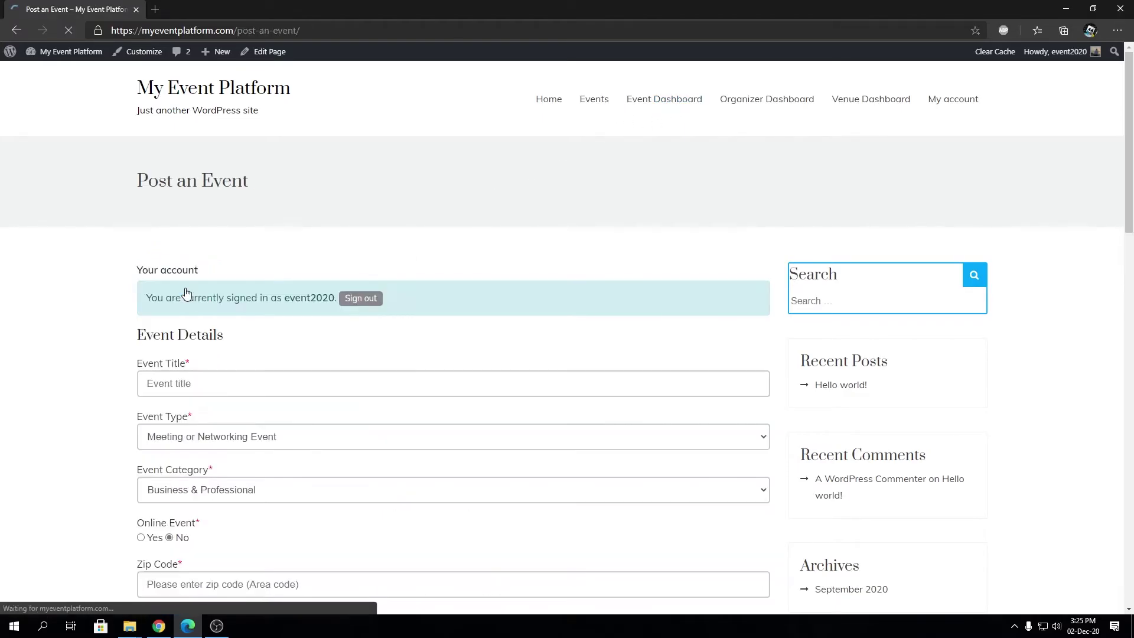
click(338, 385)
Scroll through the form and check the Organizer dropdown without selecting an organizer.
scroll(306, 417, down, 3)
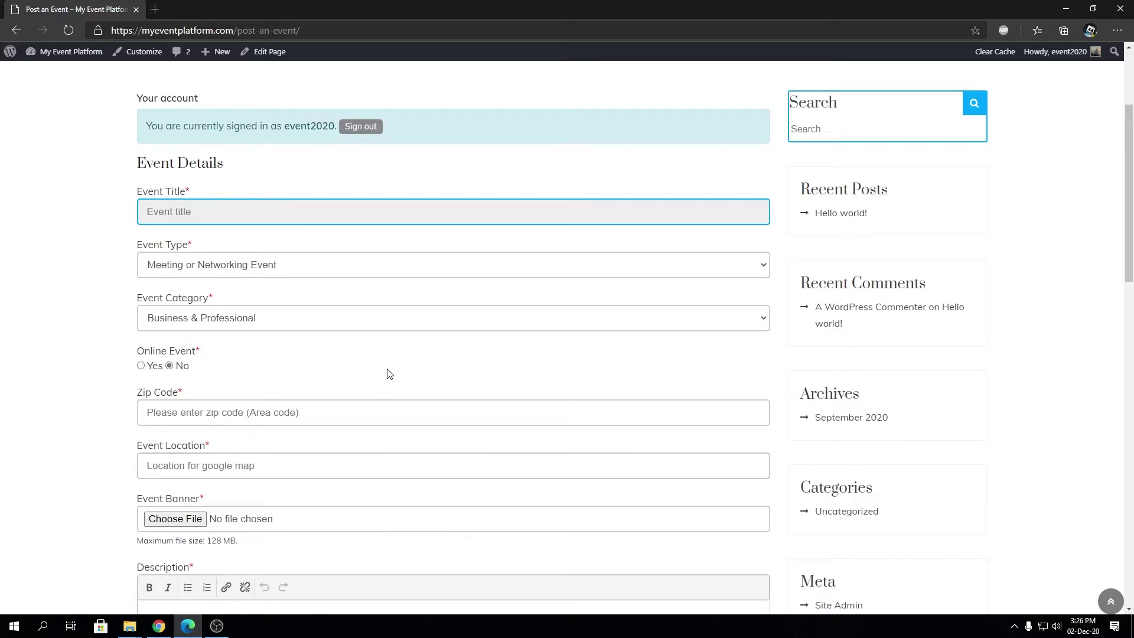
scroll(674, 402, down, 10)
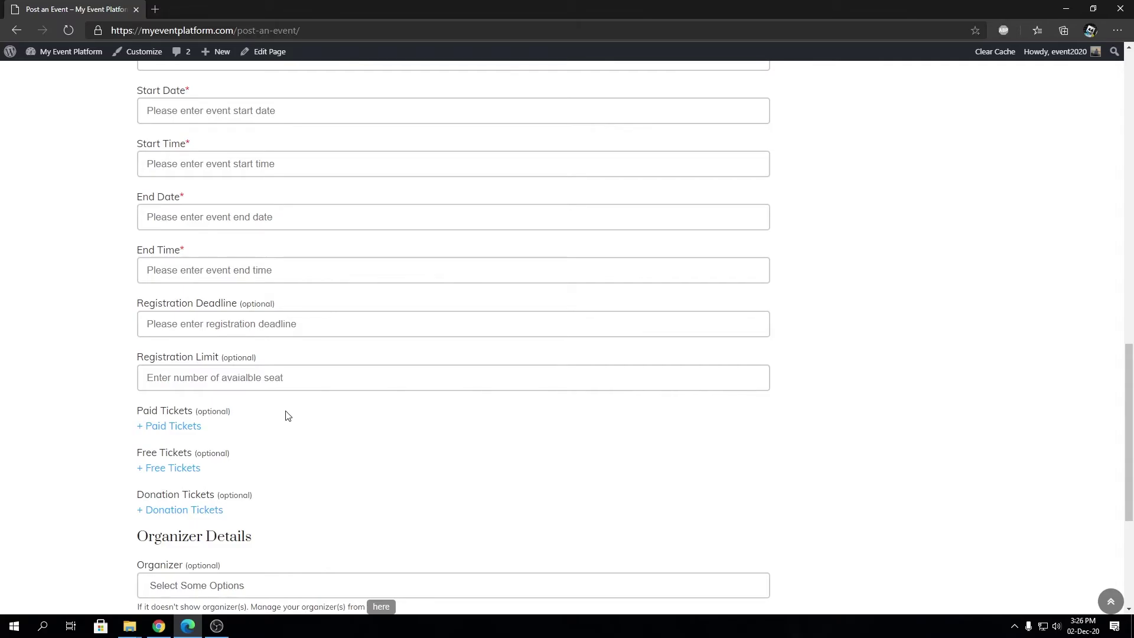
scroll(288, 416, down, 5)
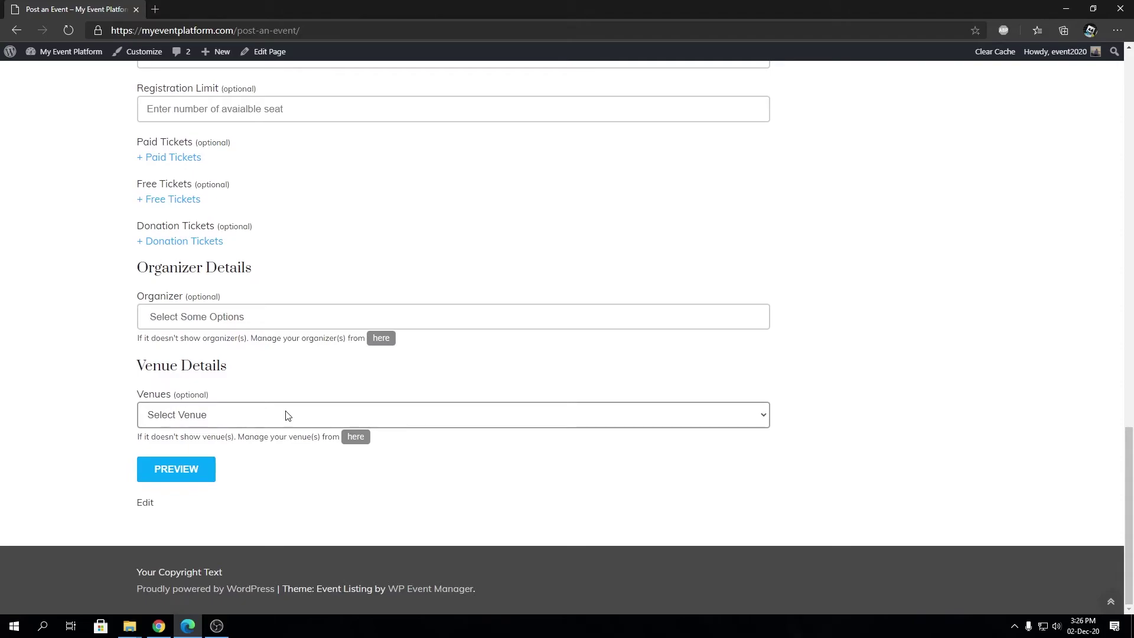
scroll(287, 416, up, 20)
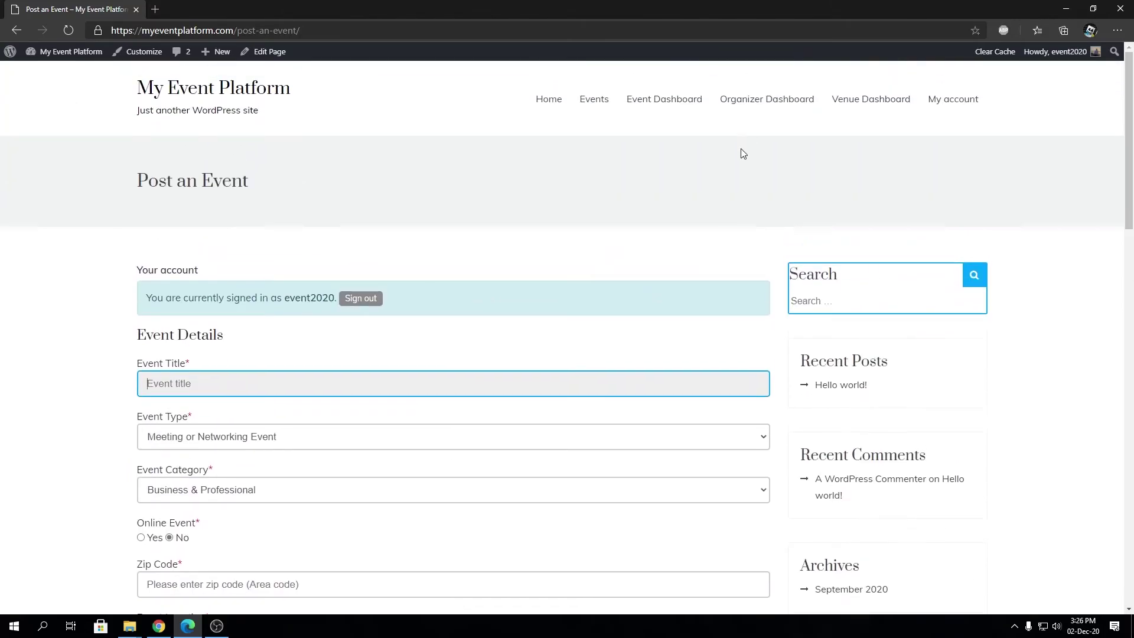
scroll(590, 406, down, 20)
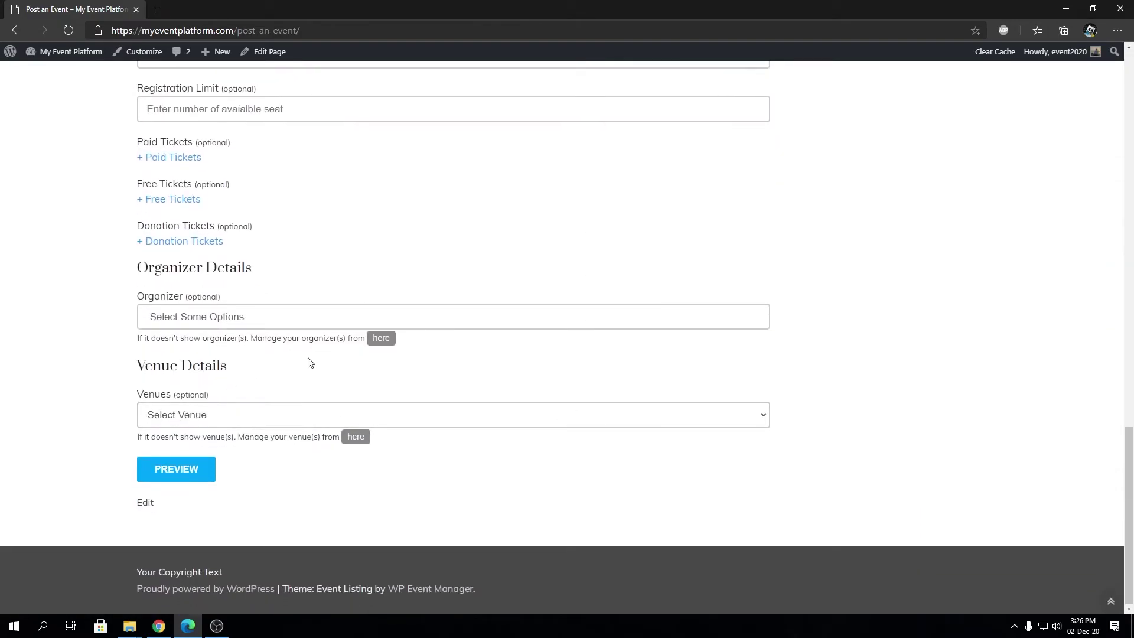
click(188, 316)
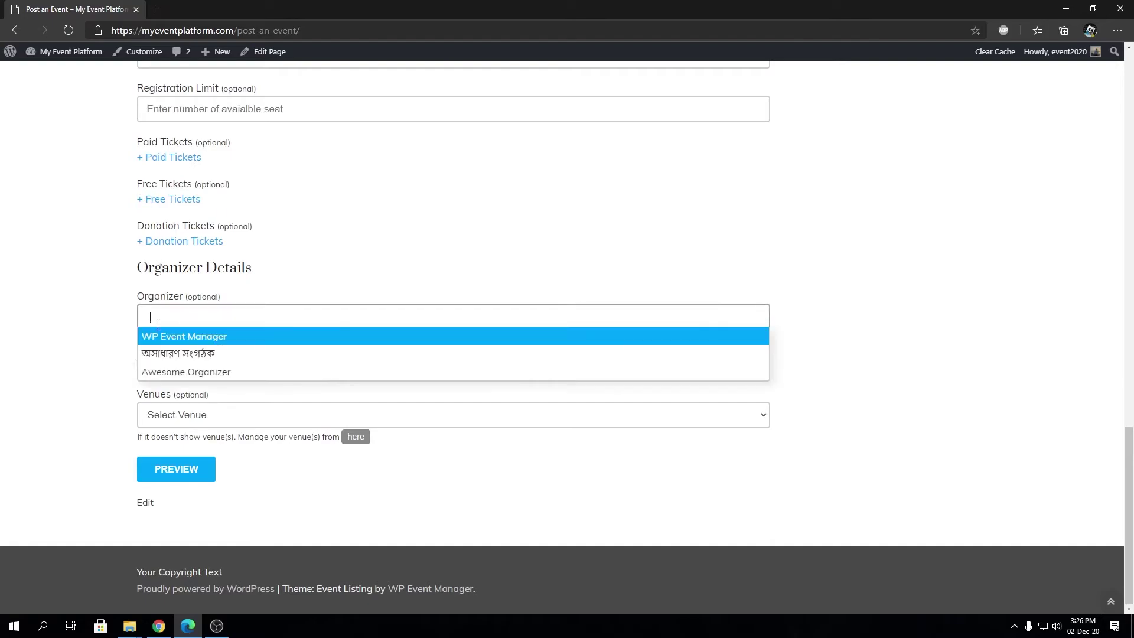
click(50, 349)
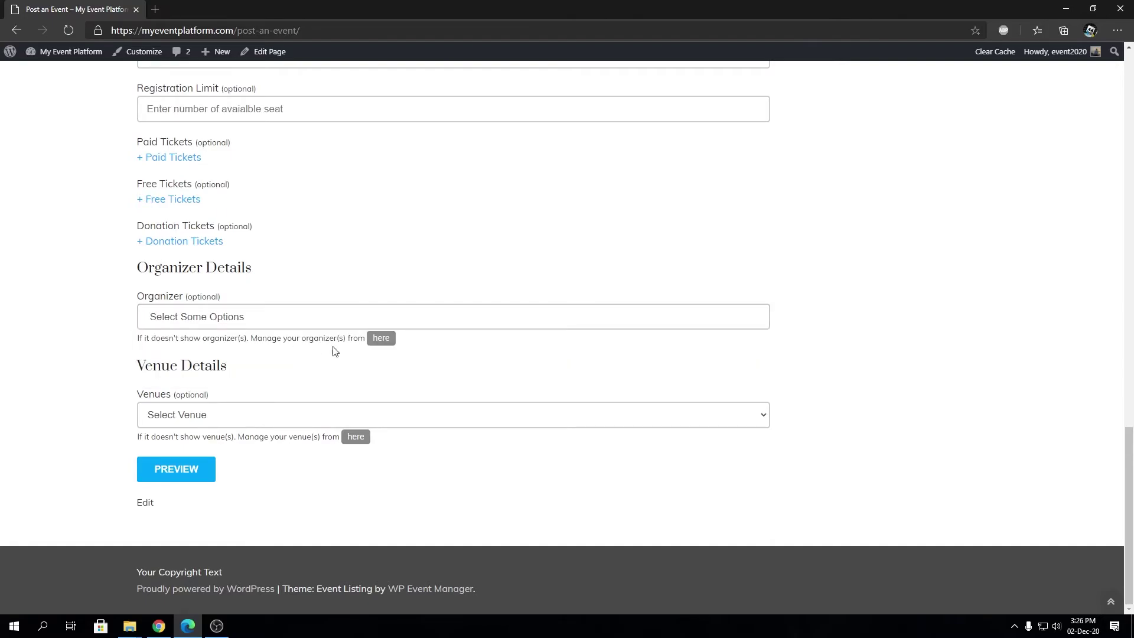
click(390, 345)
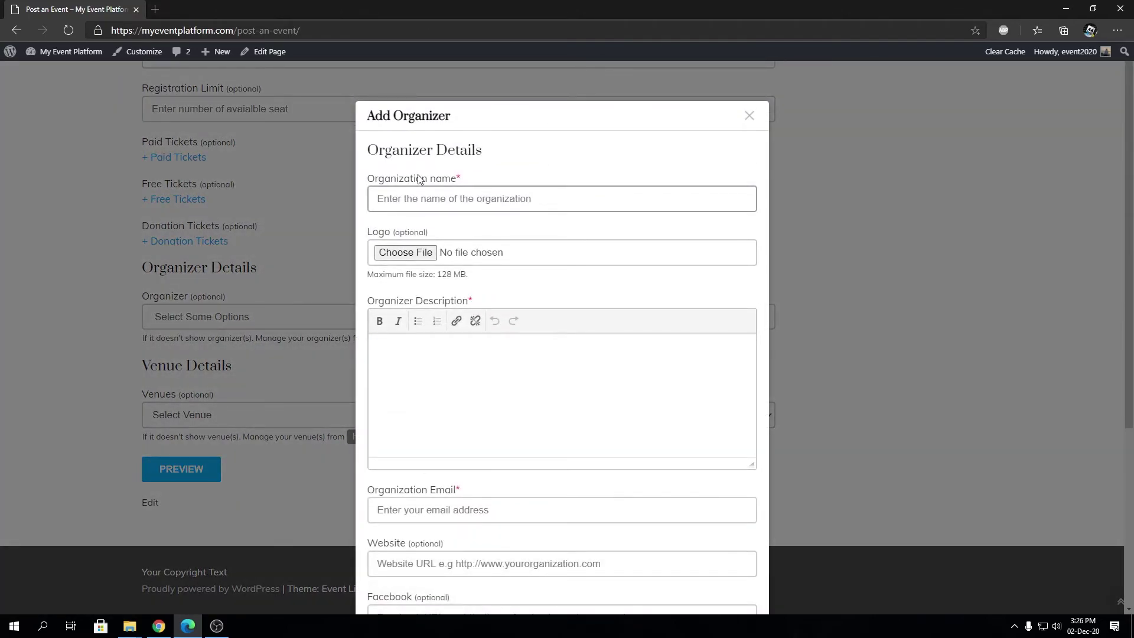
click(467, 203)
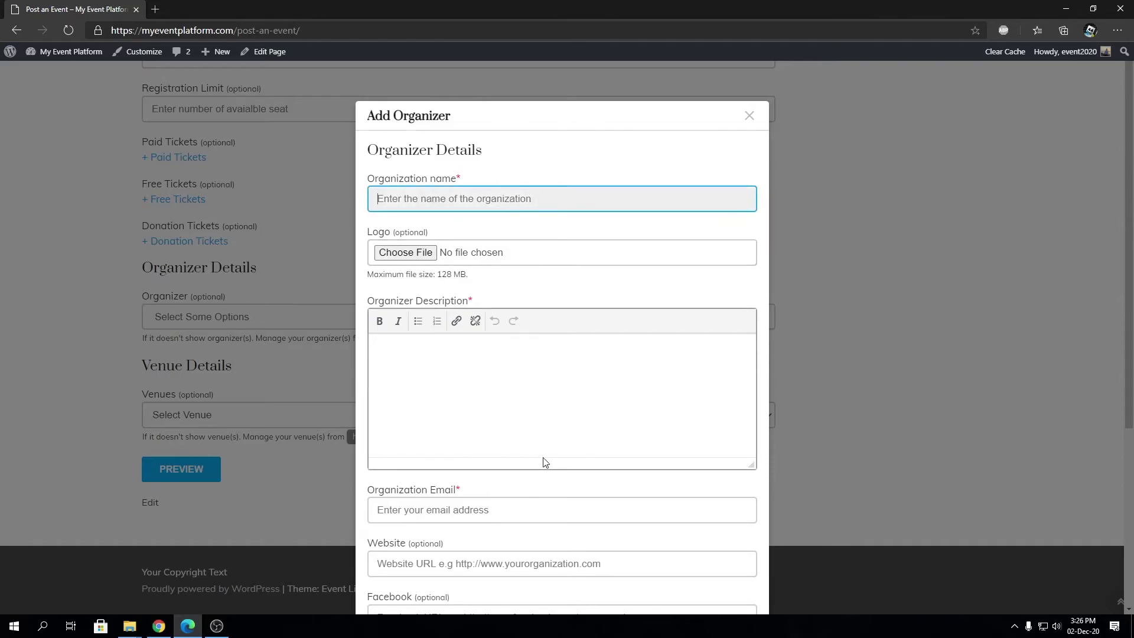
scroll(542, 461, down, 5)
scroll(495, 472, up, 5)
scroll(495, 472, down, 5)
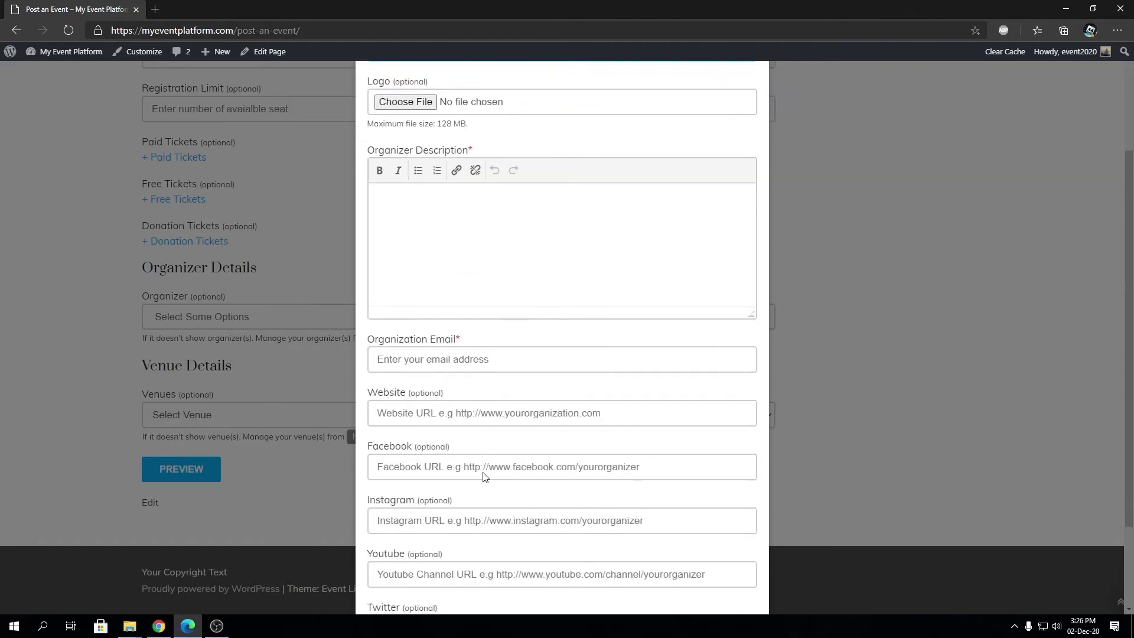
click(426, 549)
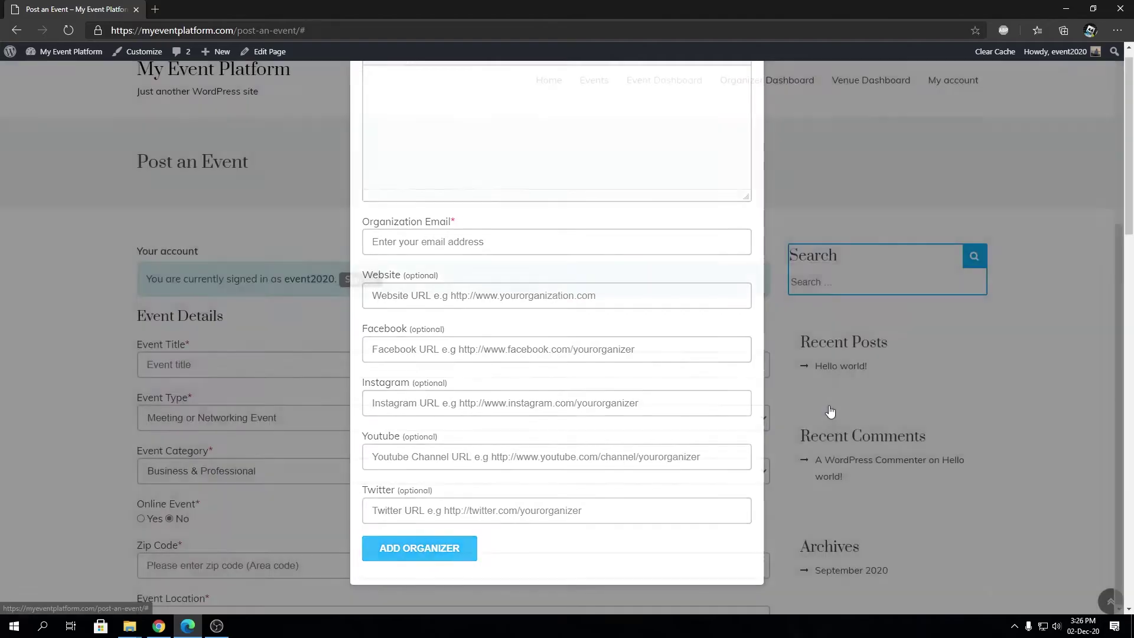
scroll(443, 450, down, 10)
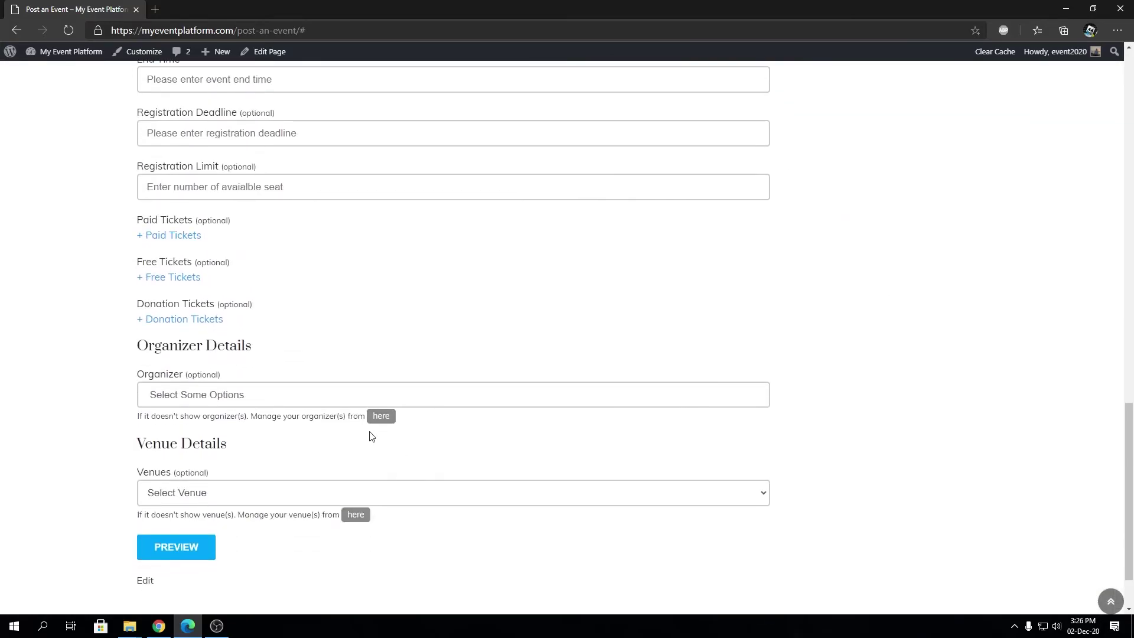
click(242, 393)
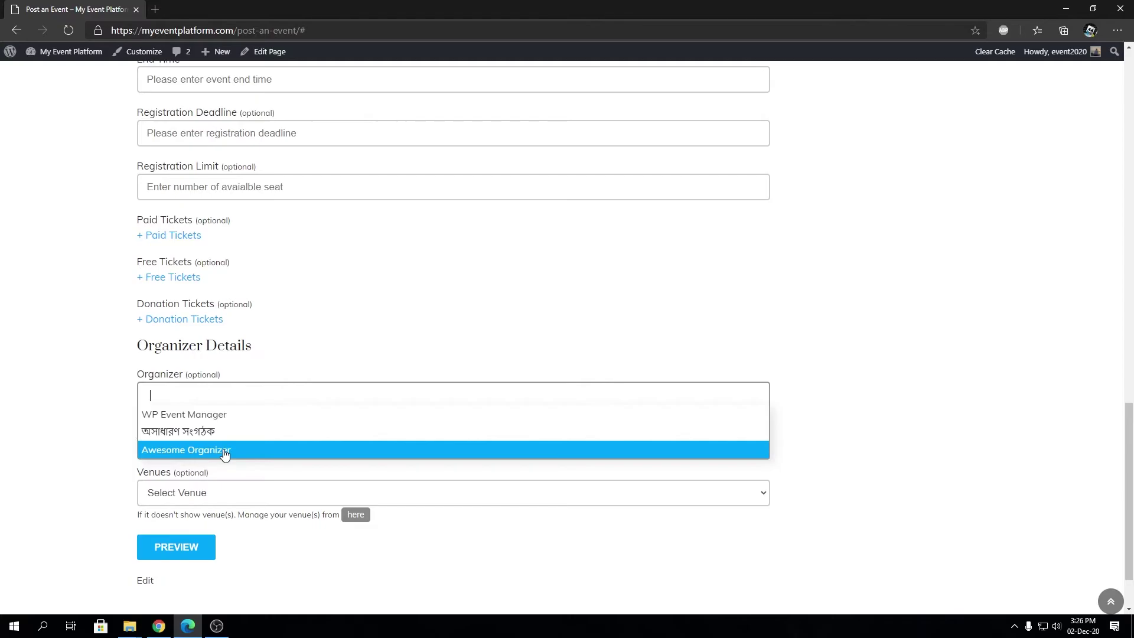
click(891, 414)
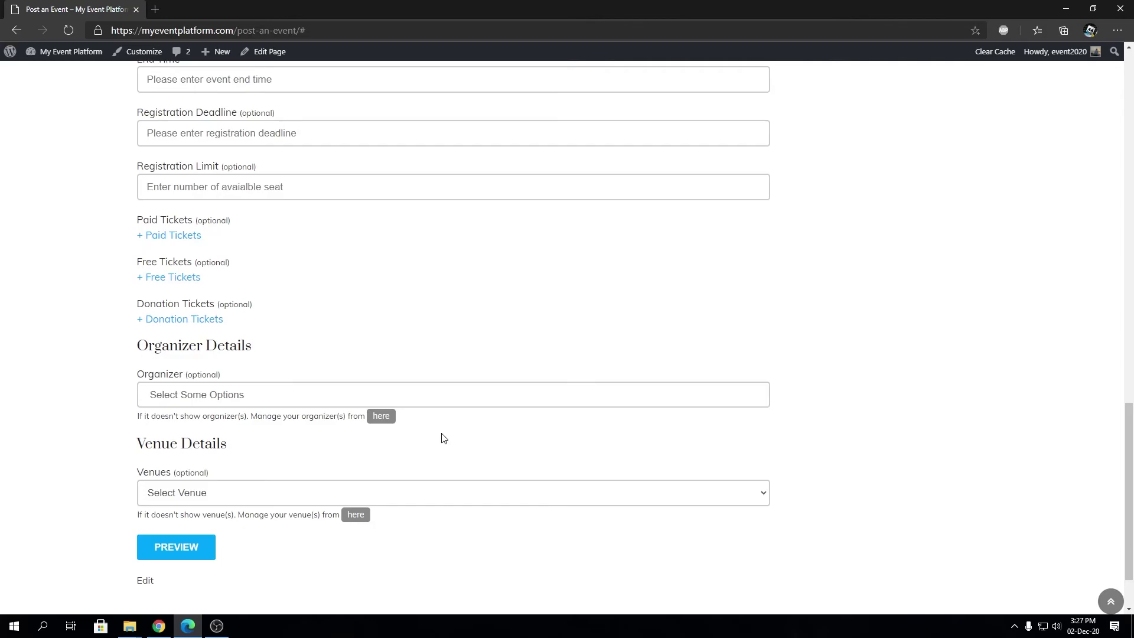
Open The New Year Party event and view its WP Event Manager organizer section.
scroll(443, 448, up, 20)
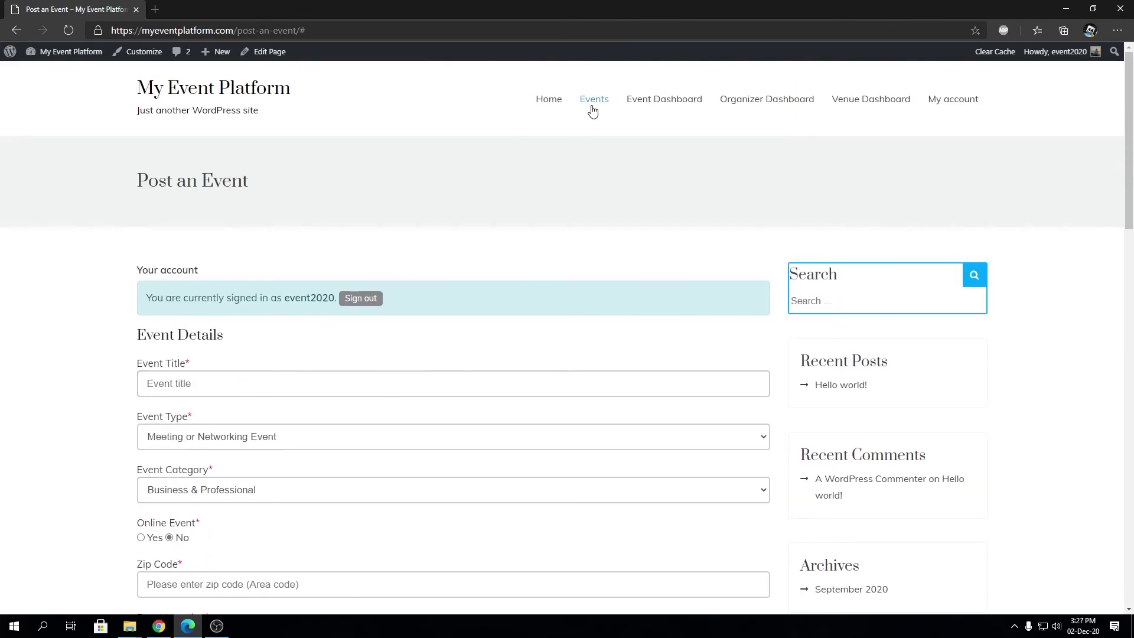
click(650, 104)
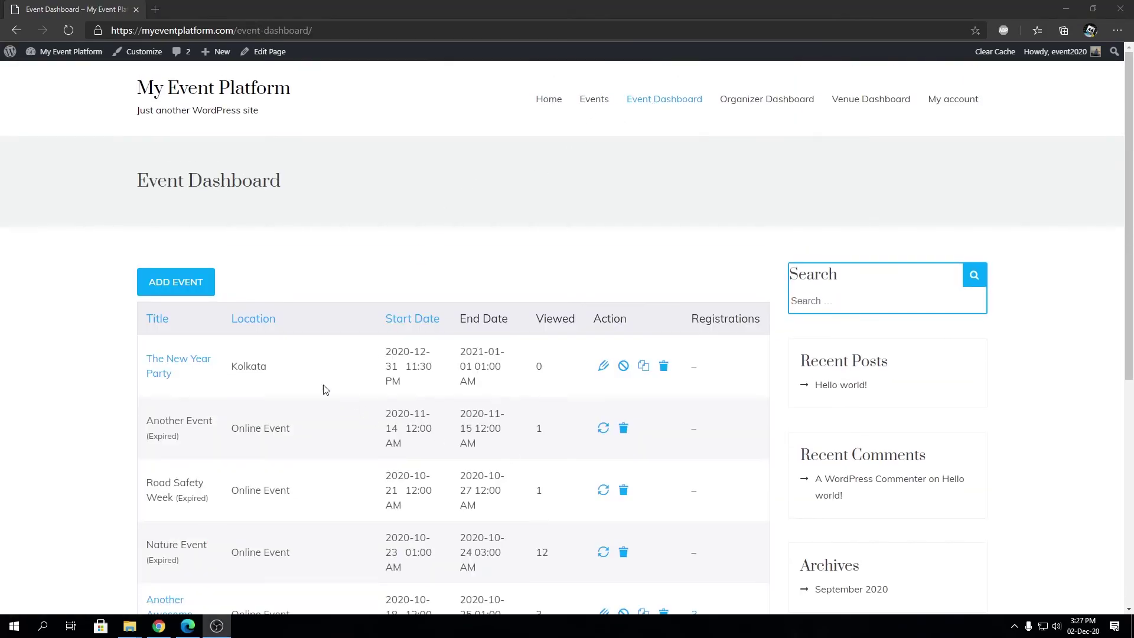
click(199, 363)
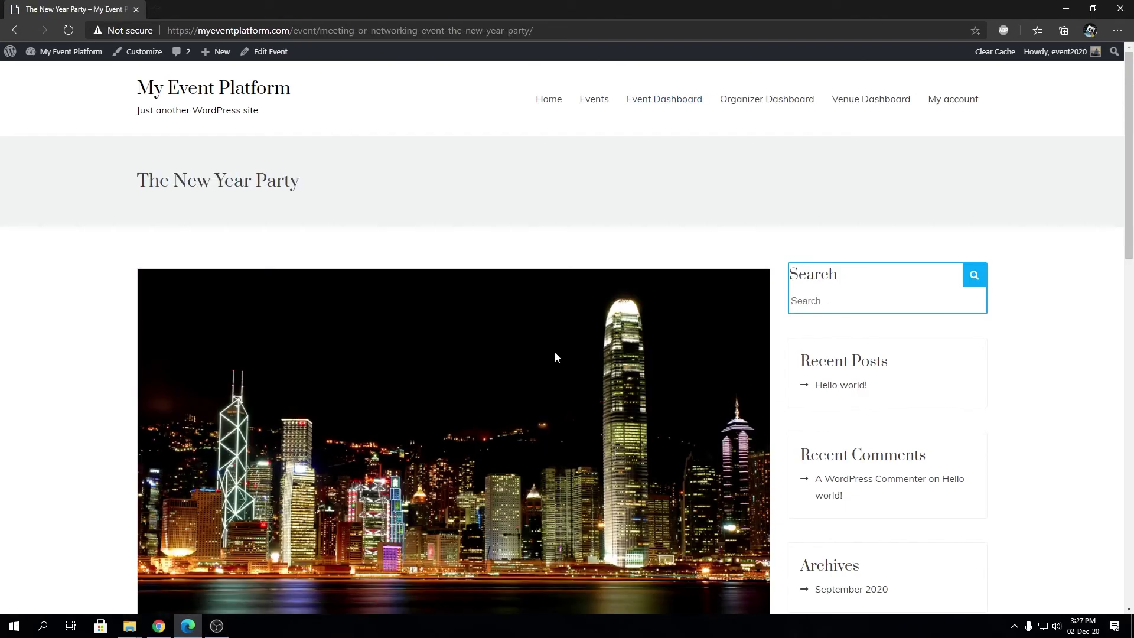
scroll(555, 350, down, 10)
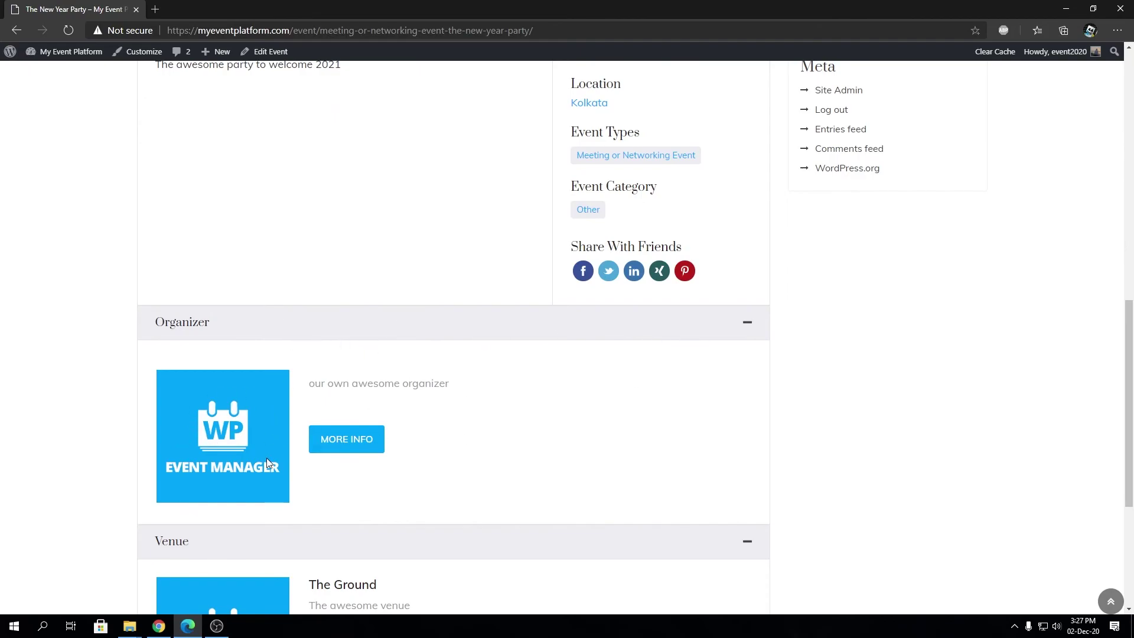
triple_click(356, 378)
click(360, 414)
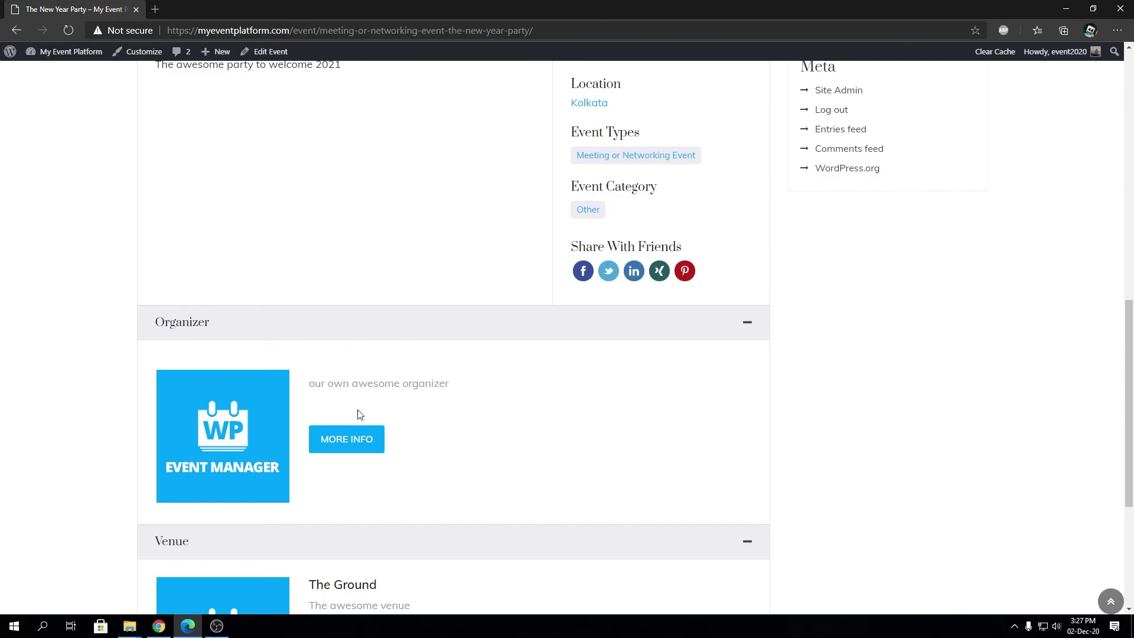